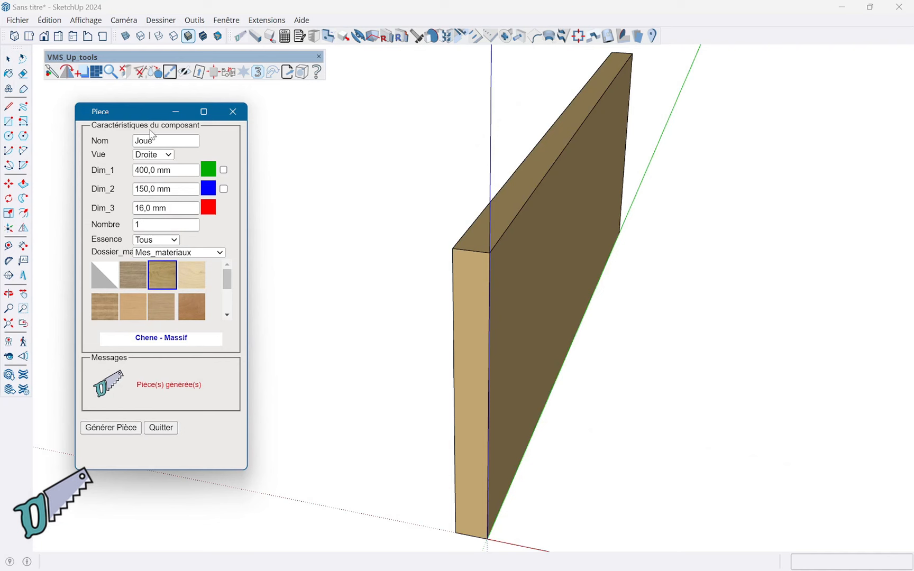
# - Name the new piece "Face" and set its view to Face
pyautogui.moveTo(165, 140); pyautogui.dragTo(112, 139)
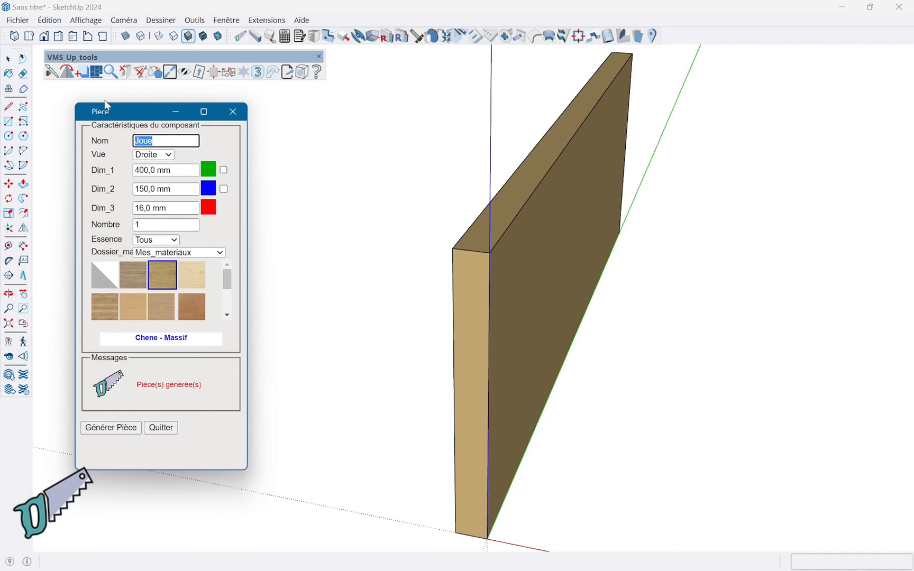
pyautogui.press('Tab')
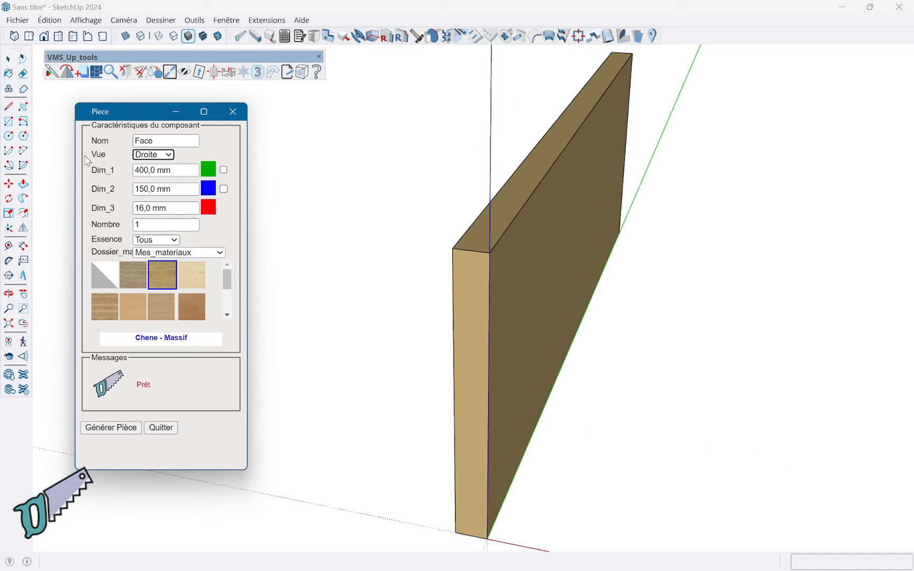
pyautogui.click(170, 156)
pyautogui.click(158, 164)
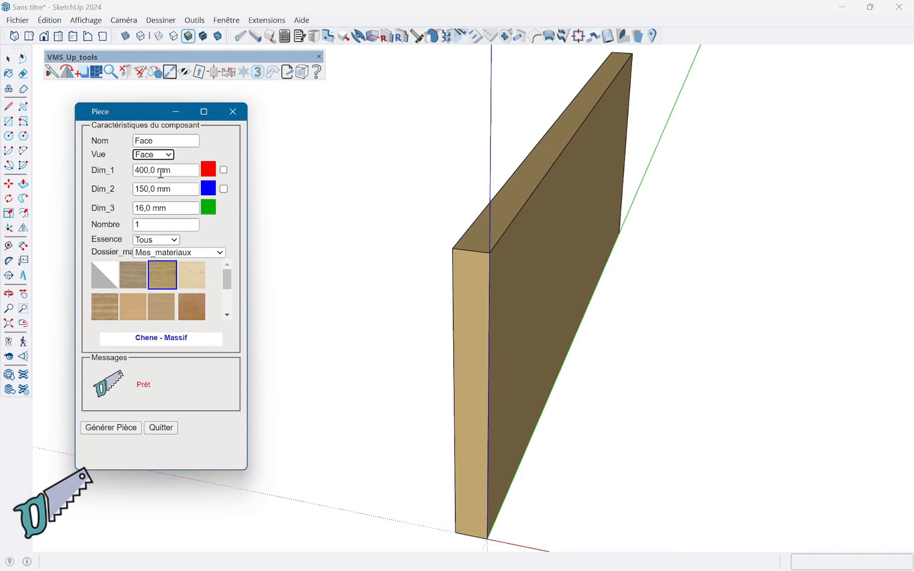
# - Set Dim_1 to 500 mm, generate the Face piece and close the piece generator
pyautogui.moveTo(182, 173); pyautogui.dragTo(110, 163)
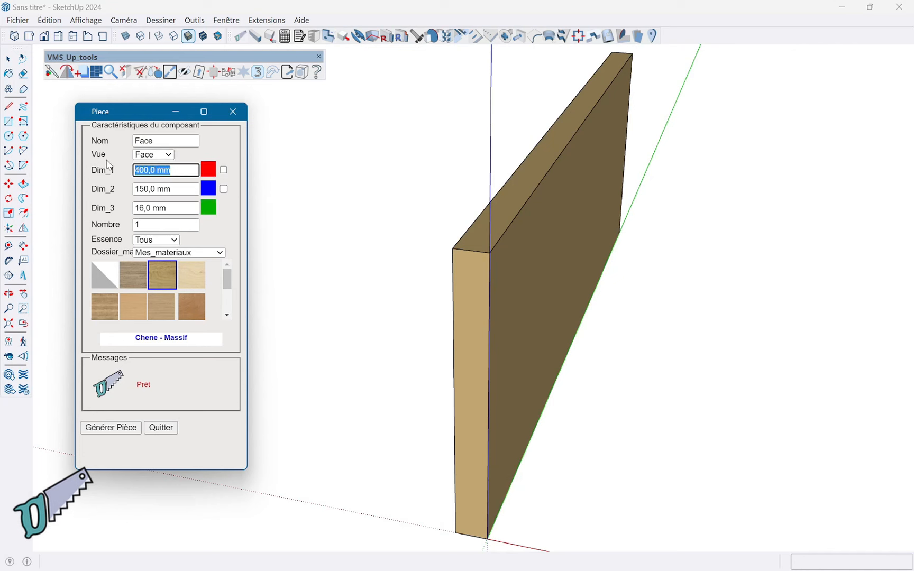
pyautogui.write('500')
pyautogui.press('Tab')
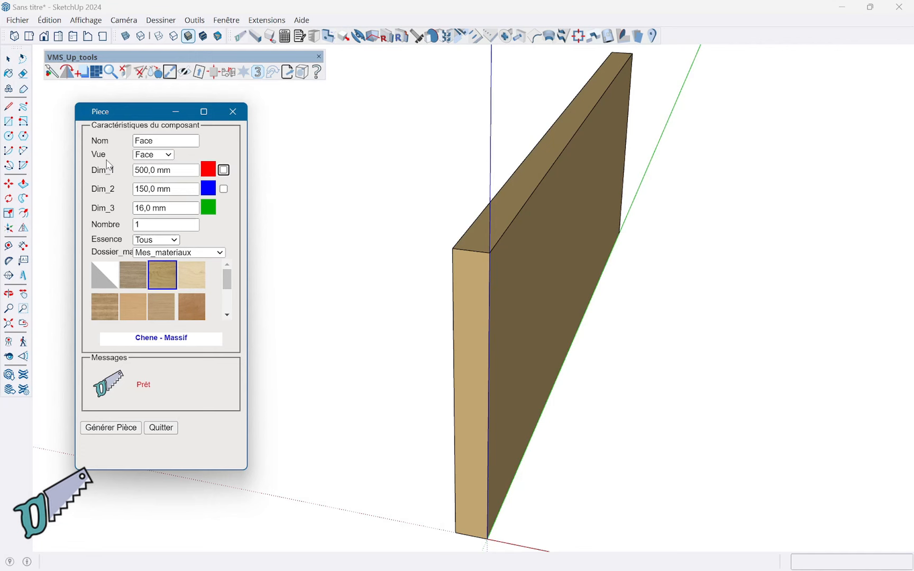
pyautogui.press('Tab')
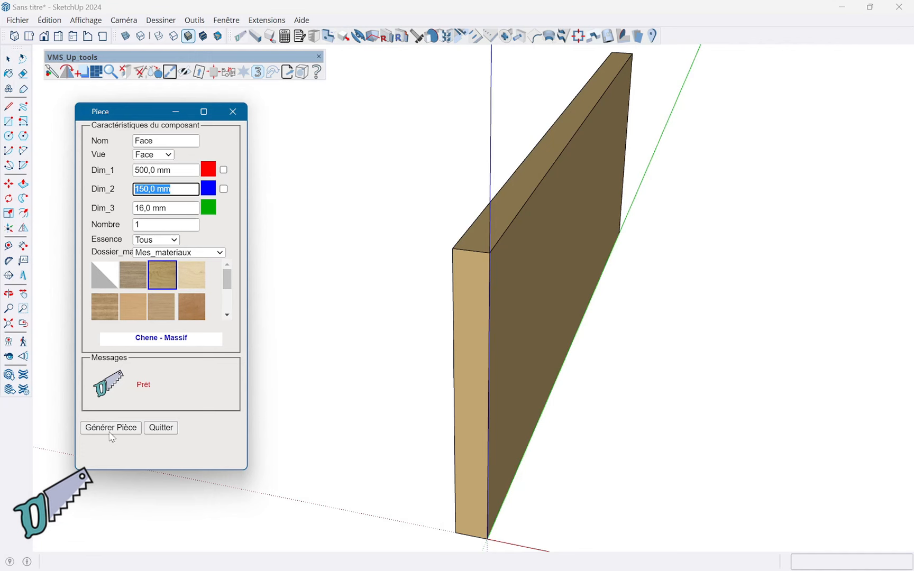
pyautogui.click(115, 431)
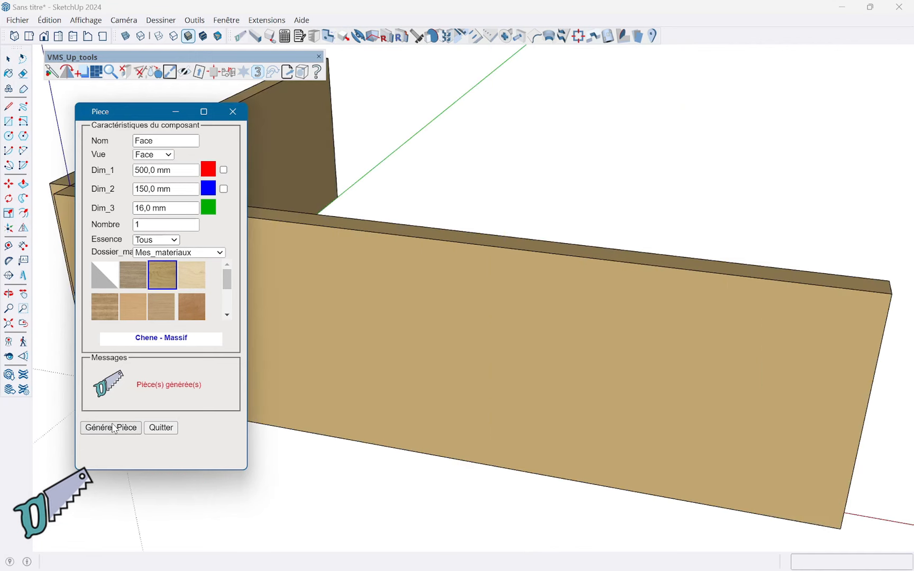
pyautogui.click(169, 428)
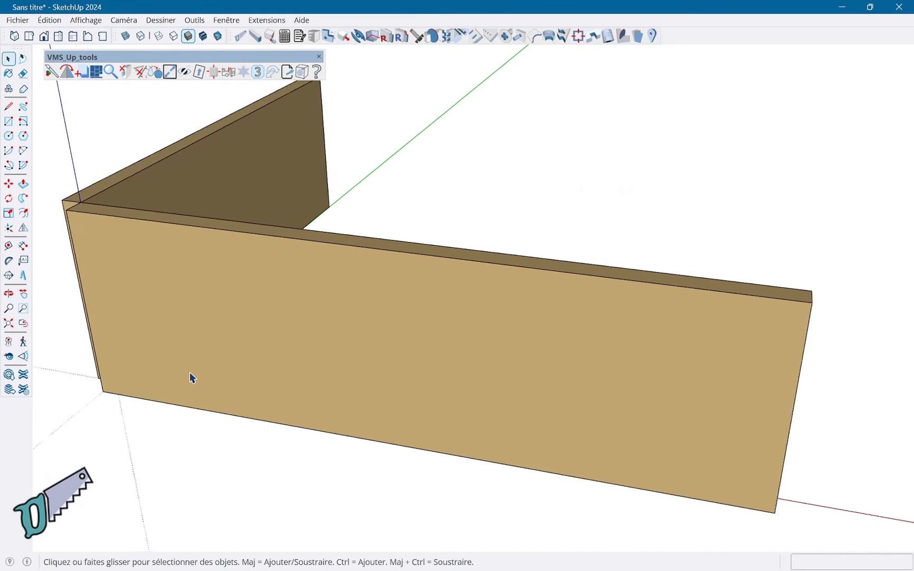
# - Move the side panel by its outer top corner onto the front panel's inner end corner so their ends are flush
pyautogui.moveTo(180, 351); pyautogui.dragTo(546, 348, button='middle')
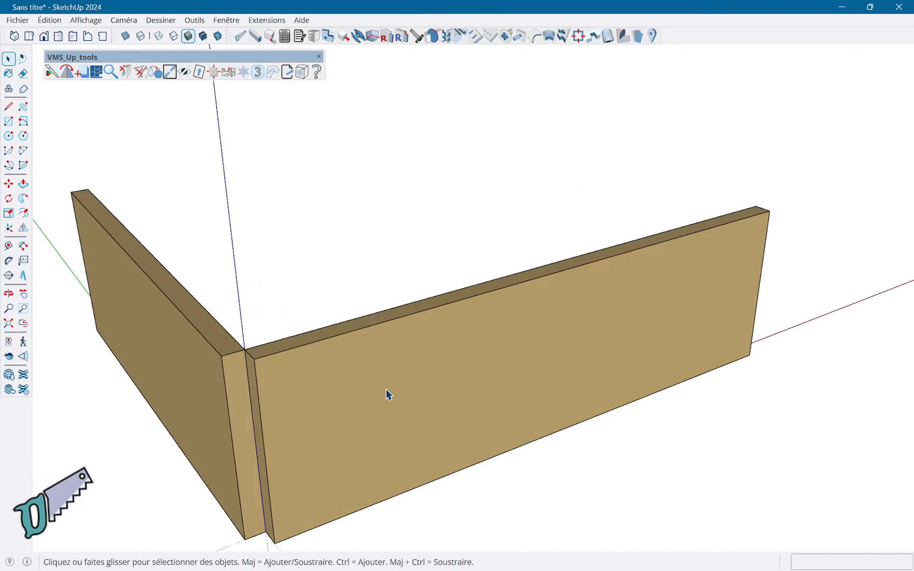
pyautogui.moveTo(386, 394); pyautogui.dragTo(270, 410, button='middle')
pyautogui.click(271, 405)
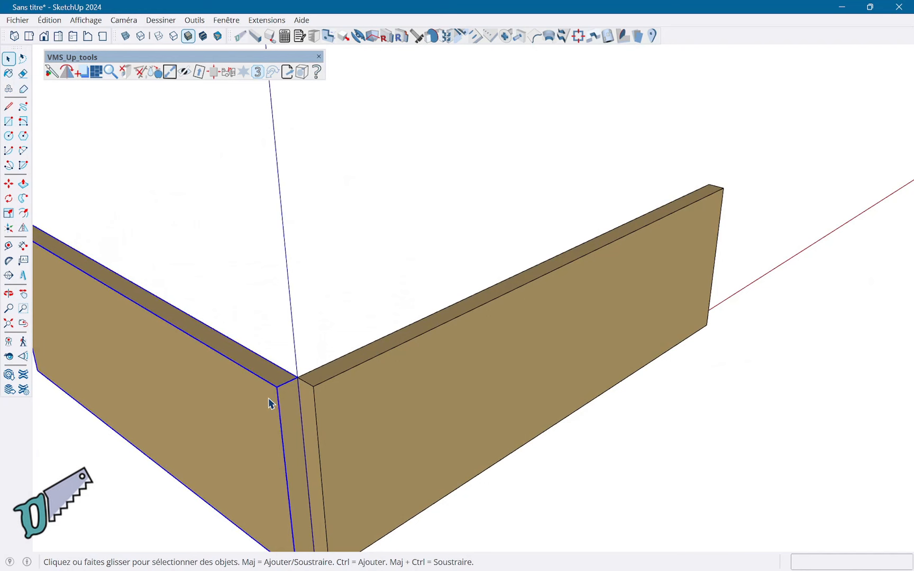
pyautogui.press('m')
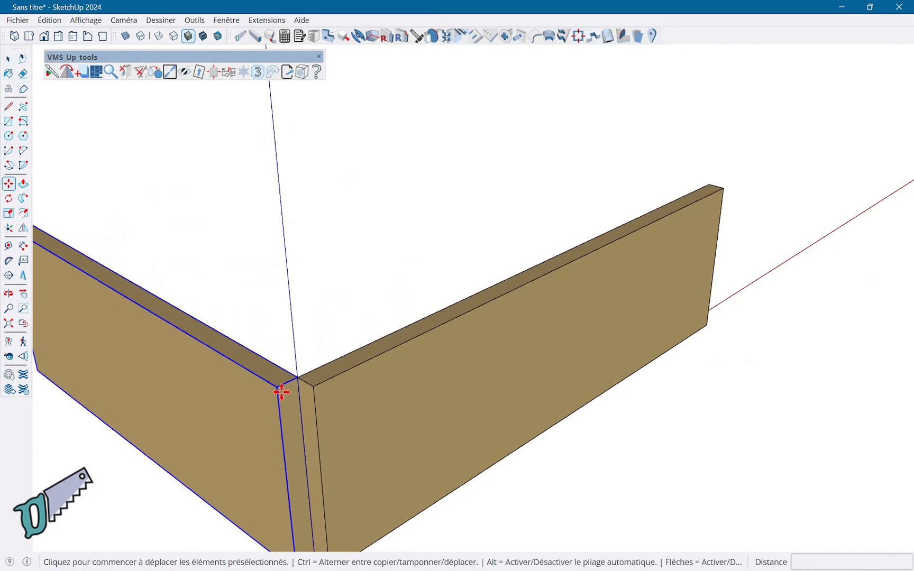
pyautogui.click(280, 392)
pyautogui.click(301, 377)
pyautogui.moveTo(364, 298); pyautogui.dragTo(348, 243, button='middle')
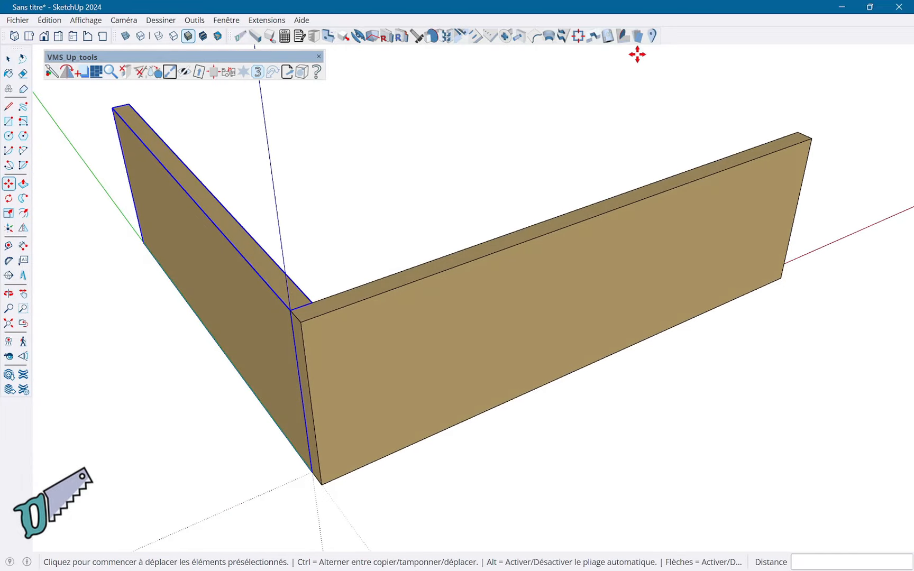
# - Use Placer une pièce to put a flipped copy of the side panel flush inside the opposite end of the front panel
pyautogui.click(652, 36)
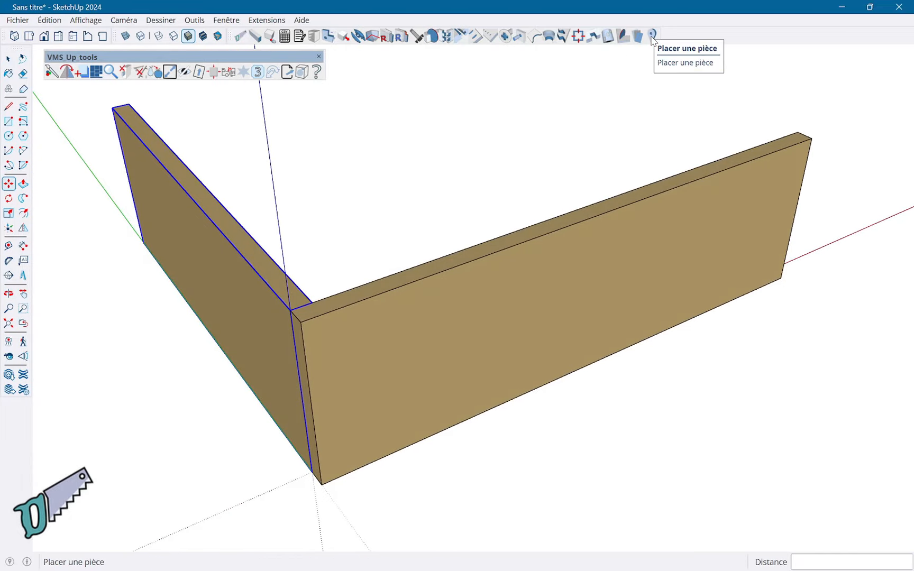
pyautogui.scroll(4, 298, 304)
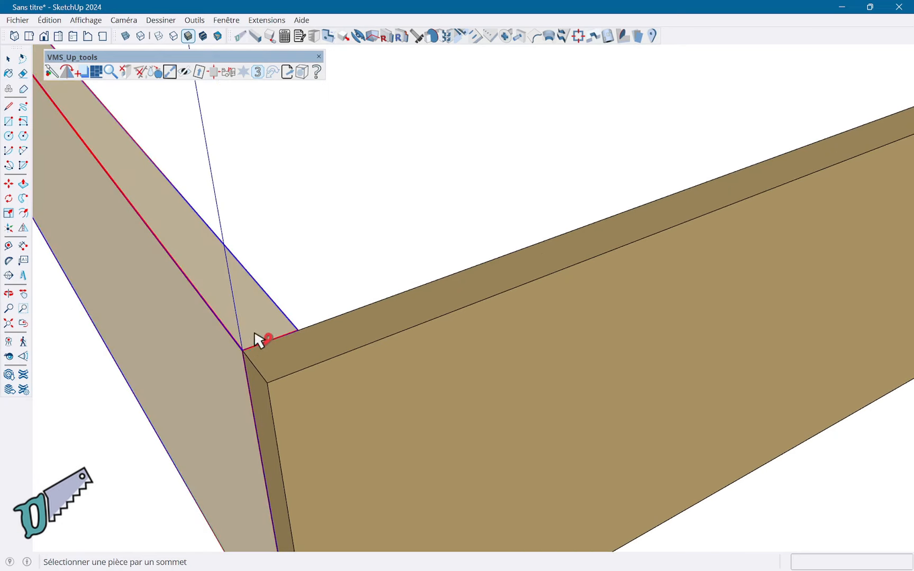
pyautogui.click(298, 335)
pyautogui.press('ctrl')
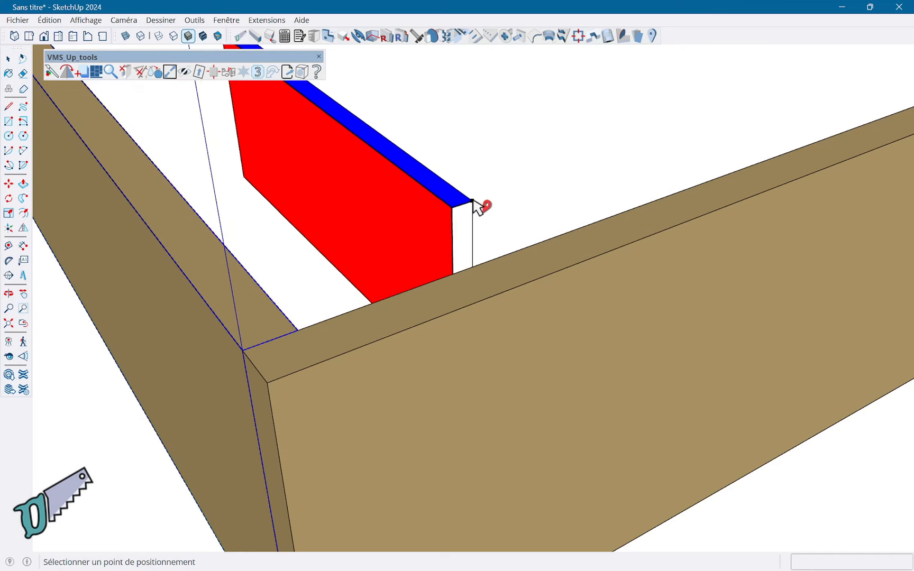
pyautogui.press('Right')
pyautogui.scroll(-1, 529, 175)
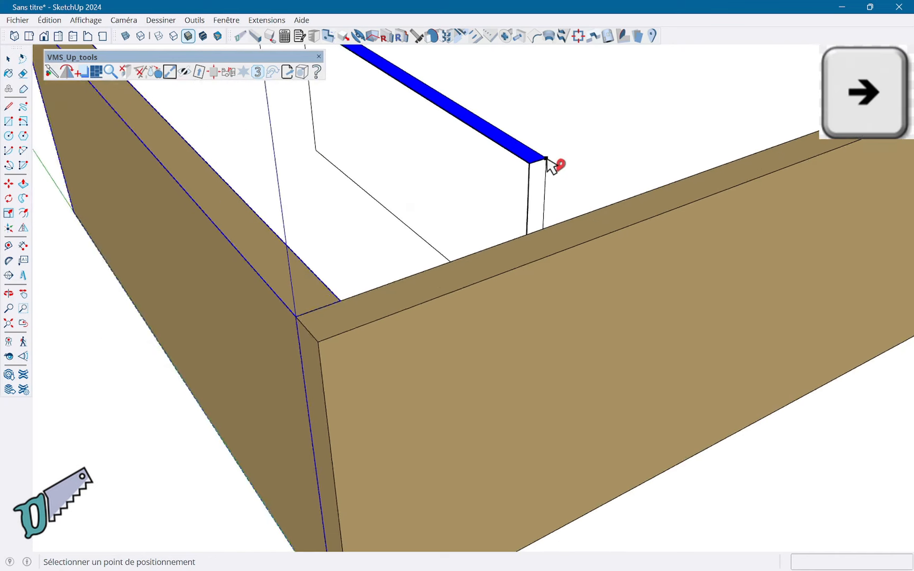
pyautogui.scroll(-2, 548, 164)
pyautogui.moveTo(577, 147); pyautogui.dragTo(254, 245, button='middle')
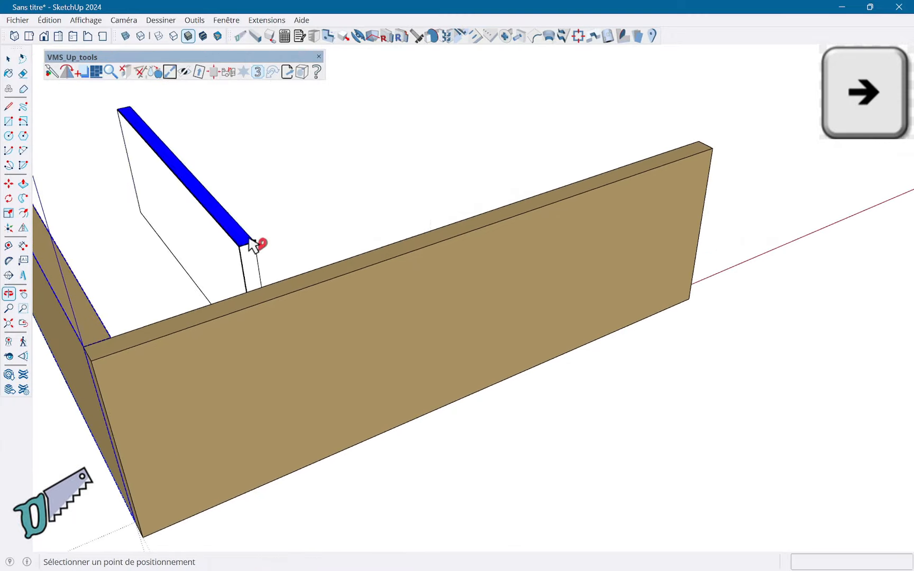
pyautogui.click(703, 148)
# - Place a flipped copy of the front panel against the rear ends of the side panels to close the box
pyautogui.moveTo(180, 363); pyautogui.dragTo(468, 350, button='middle')
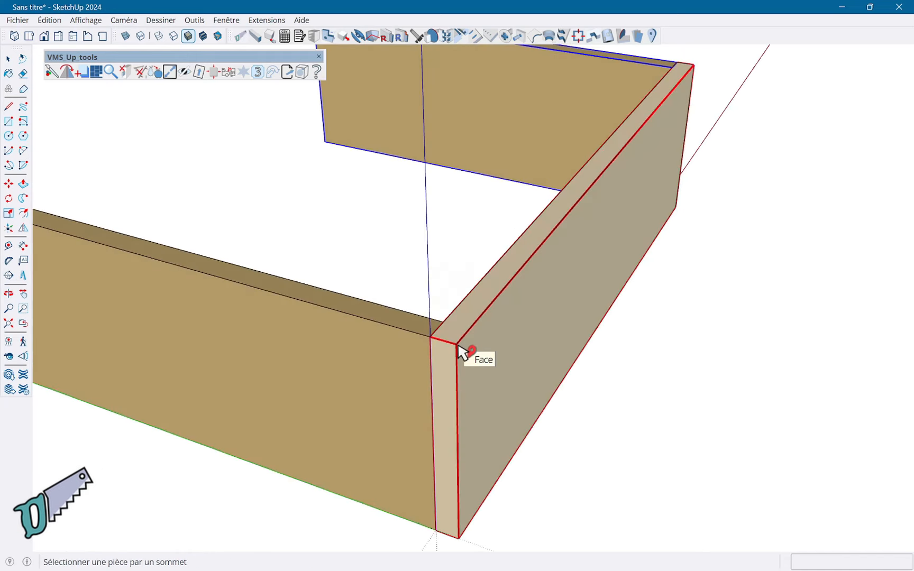
pyautogui.keyDown('ctrl'); pyautogui.click(458, 345); pyautogui.keyUp('ctrl')
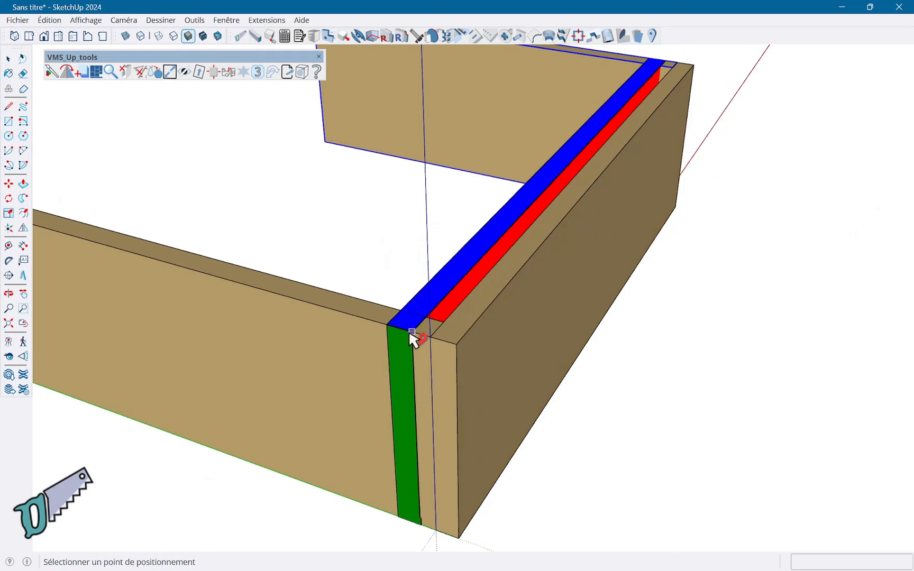
pyautogui.press('Right')
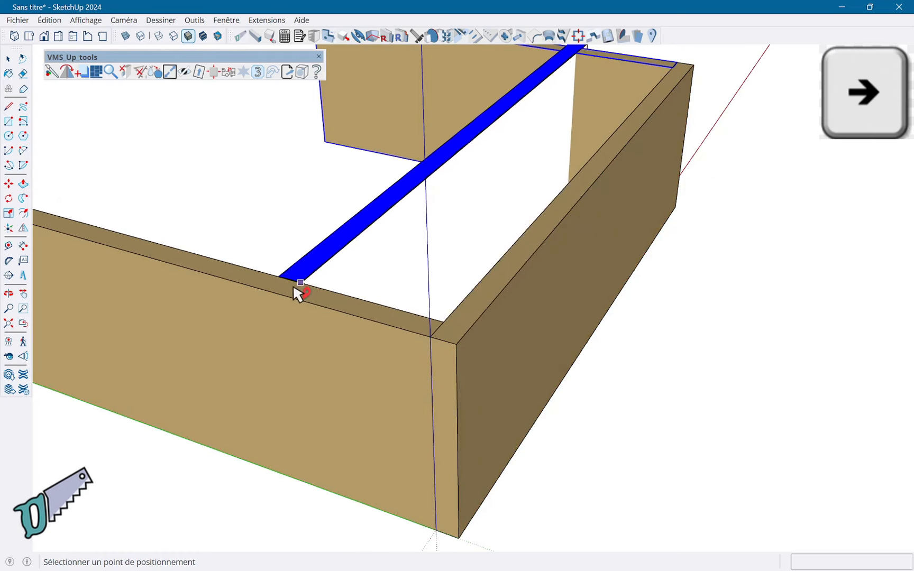
pyautogui.moveTo(180, 255); pyautogui.dragTo(658, 276, button='middle')
pyautogui.scroll(-5, 423, 233)
pyautogui.click(417, 225)
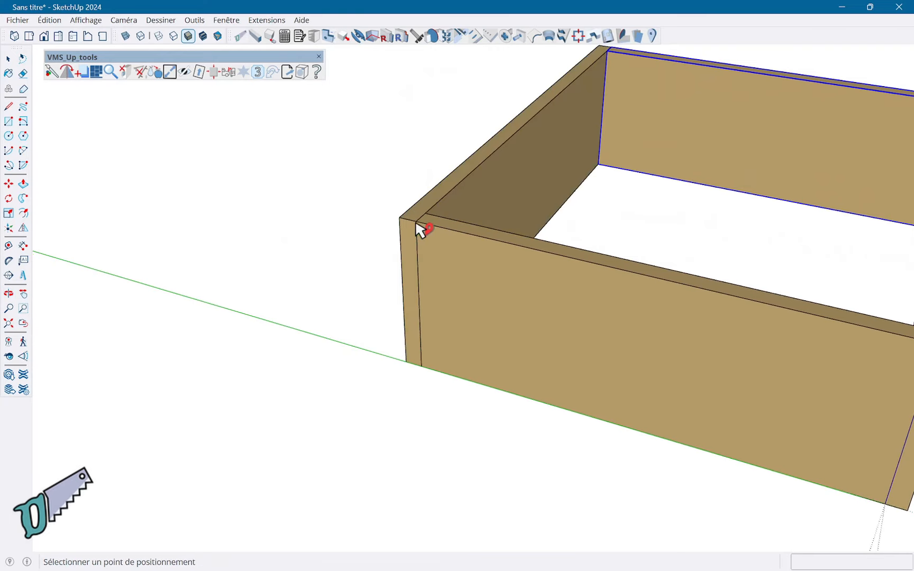
pyautogui.scroll(-3, 492, 267)
pyautogui.moveTo(506, 278); pyautogui.dragTo(84, 275, button='middle')
pyautogui.press('space')
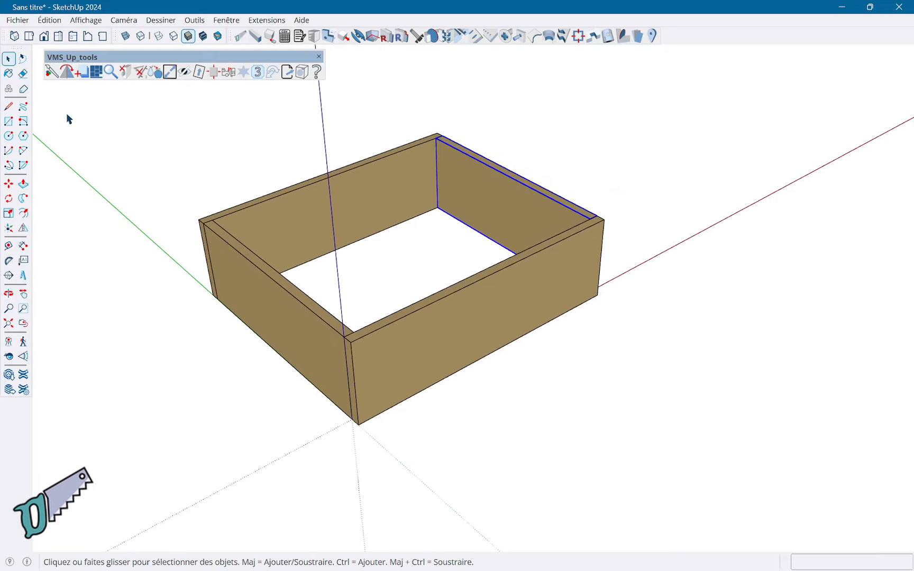
# - Mark the outer faces of the side and front panels as reference faces
pyautogui.click(51, 72)
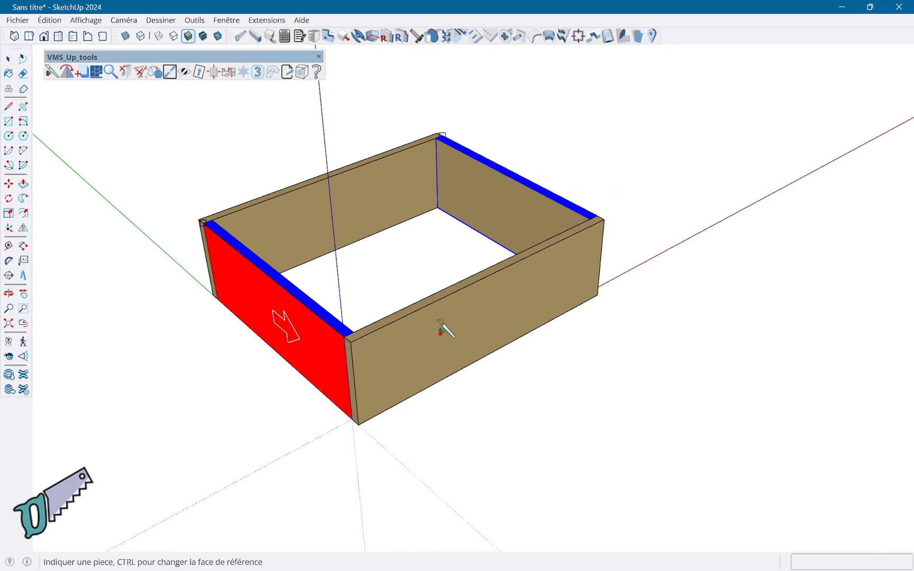
pyautogui.click(304, 344)
pyautogui.click(422, 350)
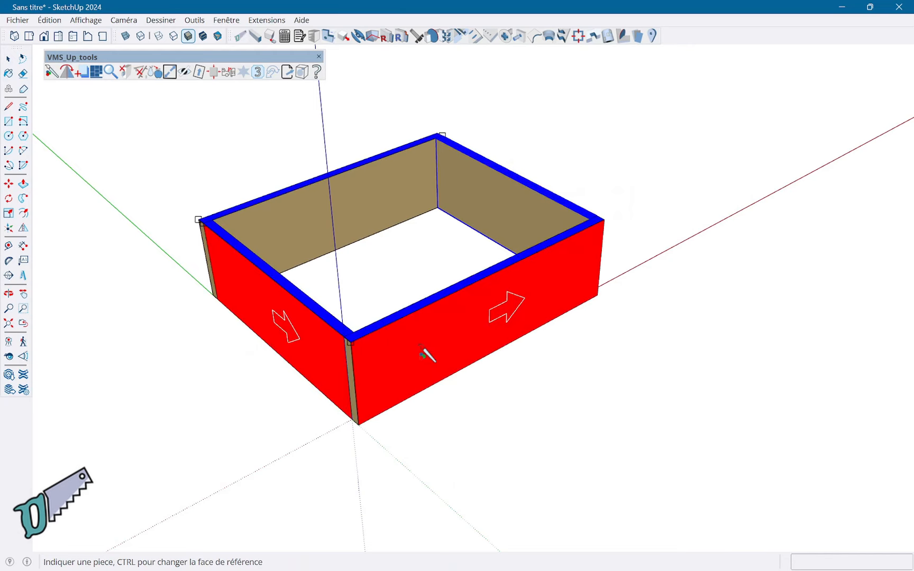
pyautogui.moveTo(412, 344); pyautogui.dragTo(783, 313, button='middle')
pyautogui.moveTo(439, 385); pyautogui.dragTo(809, 318, button='middle')
pyautogui.moveTo(499, 339); pyautogui.dragTo(889, 301, button='middle')
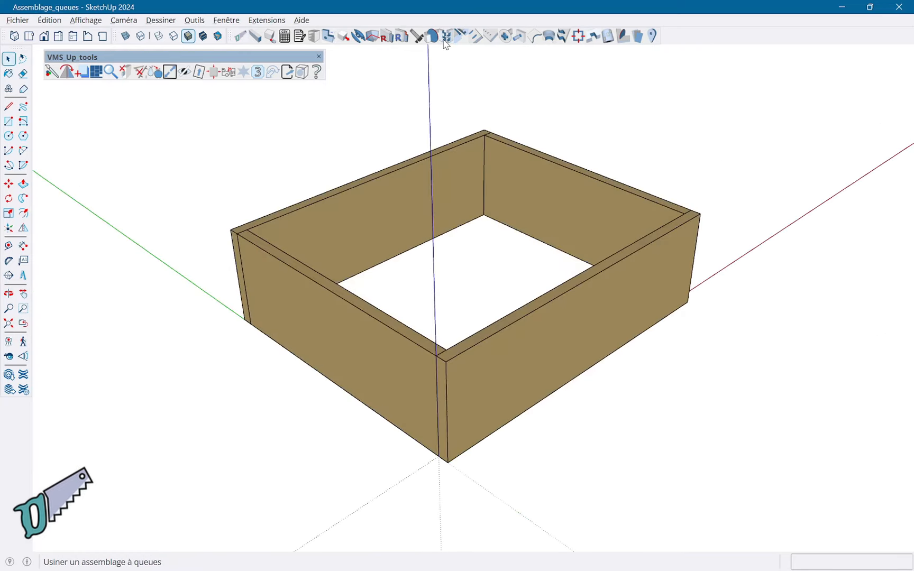
# - Configure the tail joint as Droite with Largeur_queue 20 mm and Recouvrement 0 mm, and save the settings
pyautogui.click(445, 40)
pyautogui.click(117, 158)
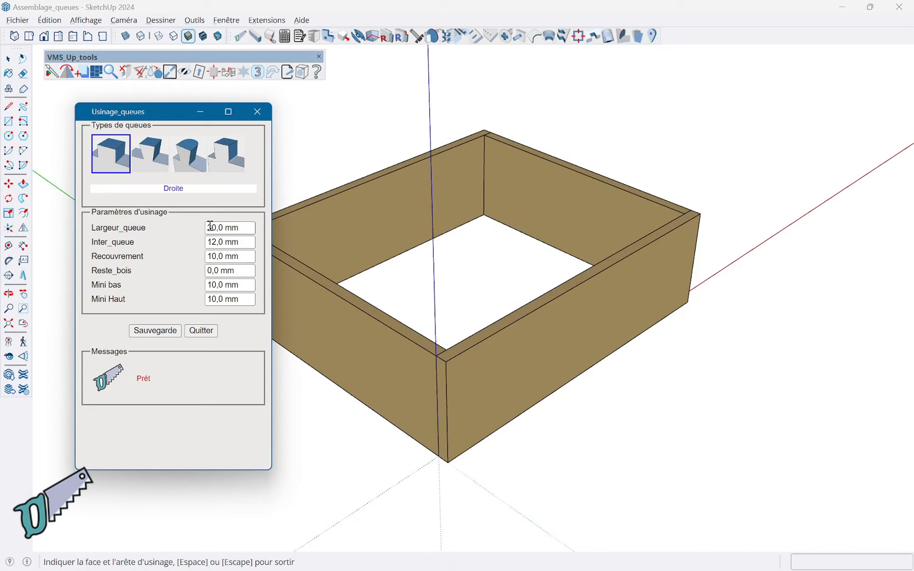
pyautogui.moveTo(208, 228); pyautogui.dragTo(213, 227)
pyautogui.write('2')
pyautogui.press('Tab')
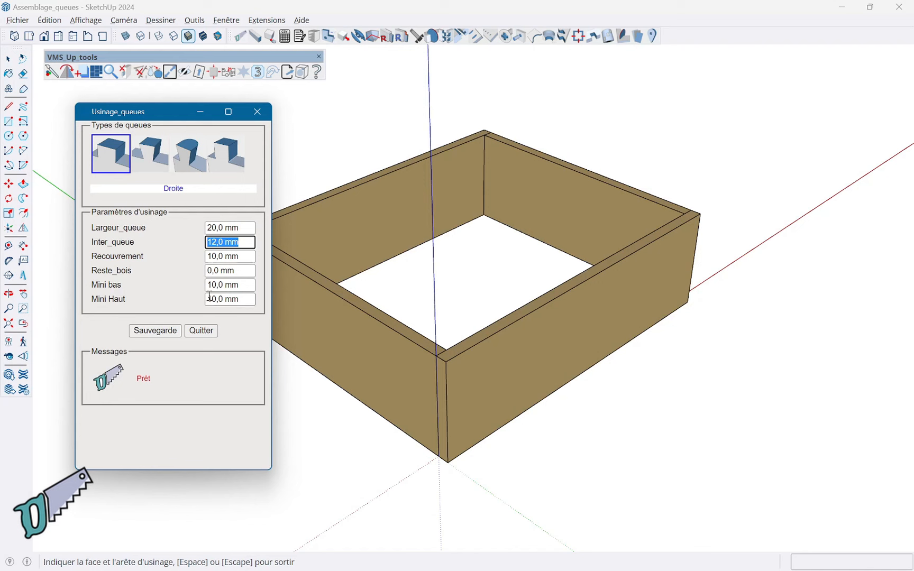
pyautogui.click(210, 256)
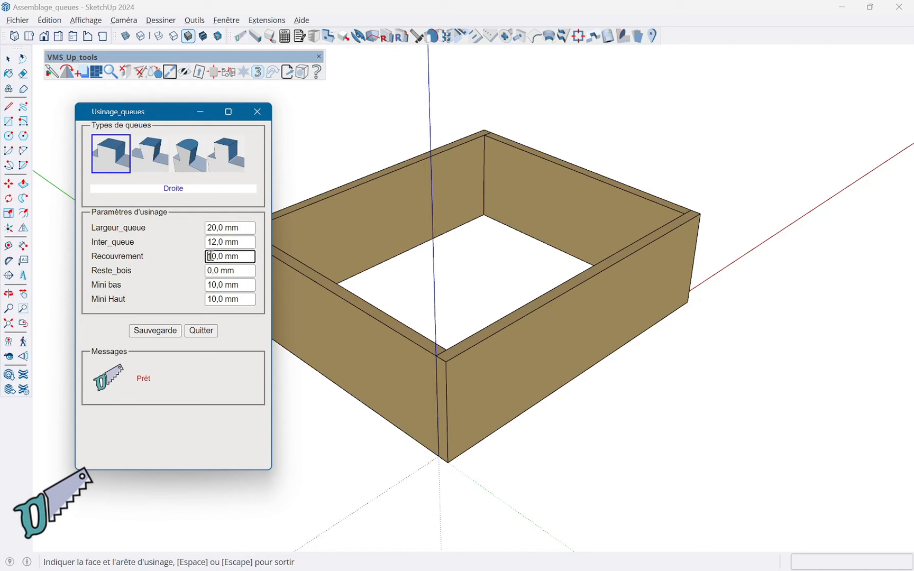
pyautogui.press('Delete')
pyautogui.press('Tab')
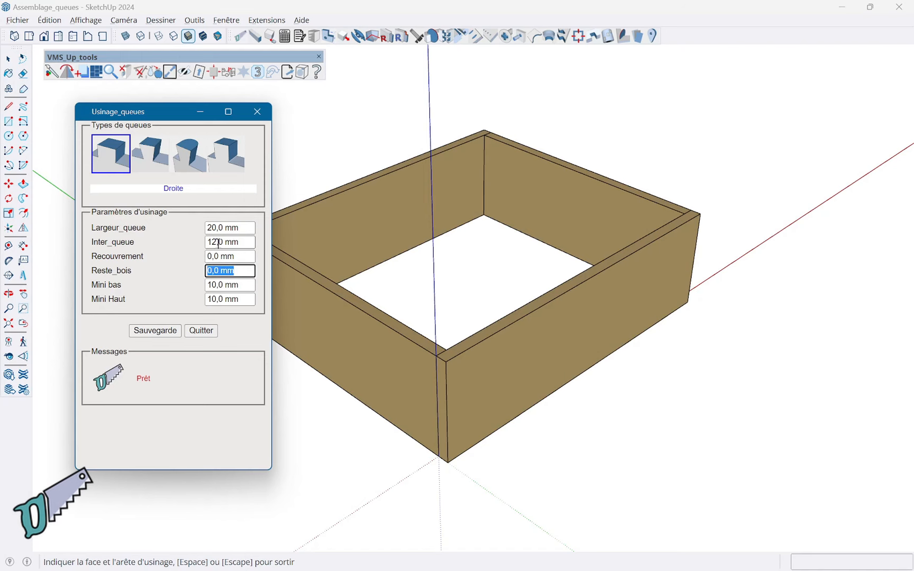
pyautogui.click(162, 330)
# - Machine the straight tail joint on the side panel's end edge at the front corner and close the joint settings
pyautogui.moveTo(379, 366); pyautogui.dragTo(547, 382, button='middle')
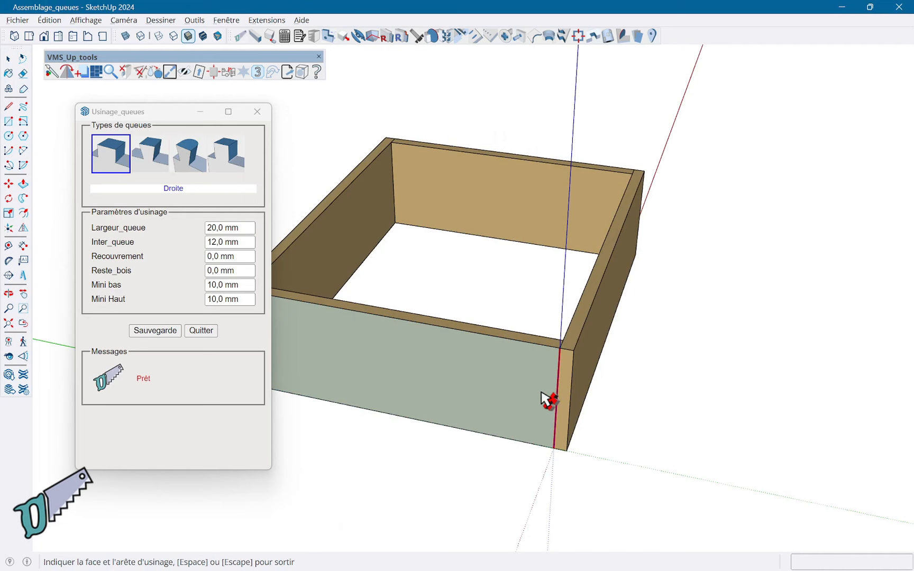
pyautogui.click(545, 399)
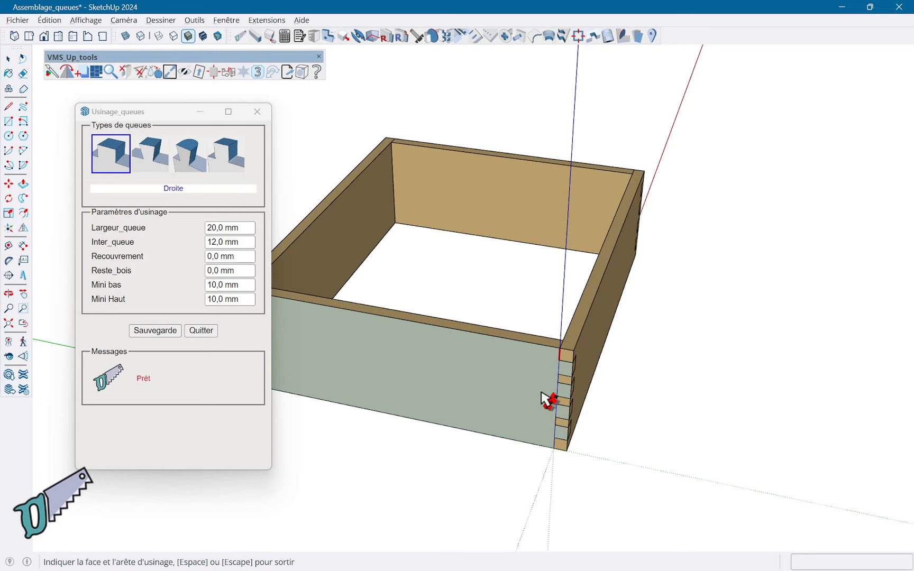
pyautogui.moveTo(544, 400); pyautogui.dragTo(296, 364, button='middle')
pyautogui.click(197, 330)
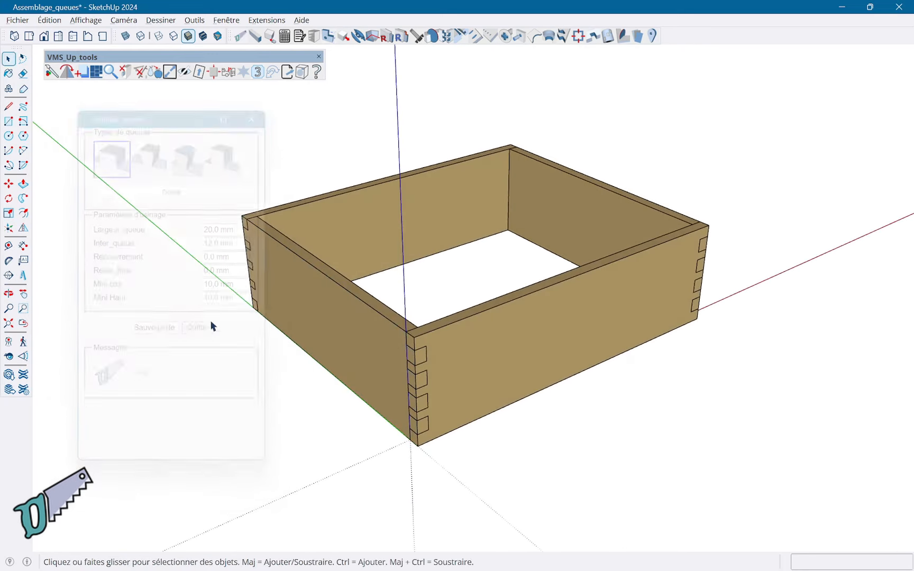
# - Move the jointed side panel outward, away from the box, to expose the cut tails
pyautogui.click(341, 330)
pyautogui.press('m')
pyautogui.click(338, 326)
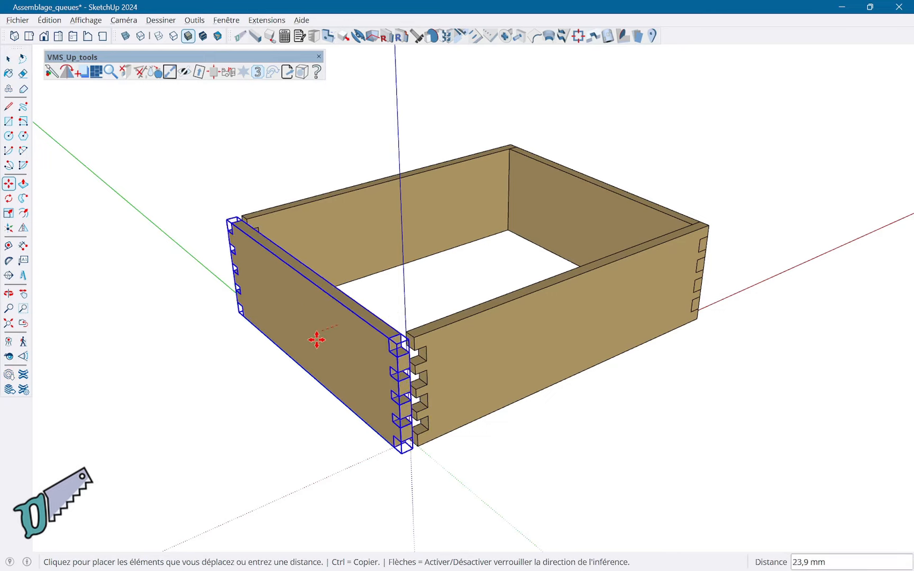
pyautogui.click(276, 355)
pyautogui.moveTo(333, 361); pyautogui.dragTo(479, 381, button='middle')
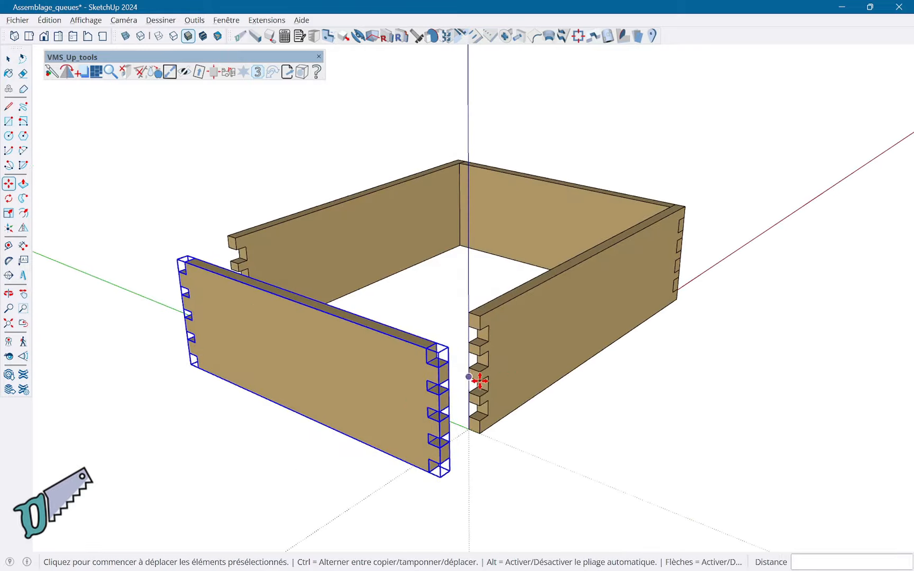
pyautogui.moveTo(674, 369); pyautogui.dragTo(254, 356, button='middle')
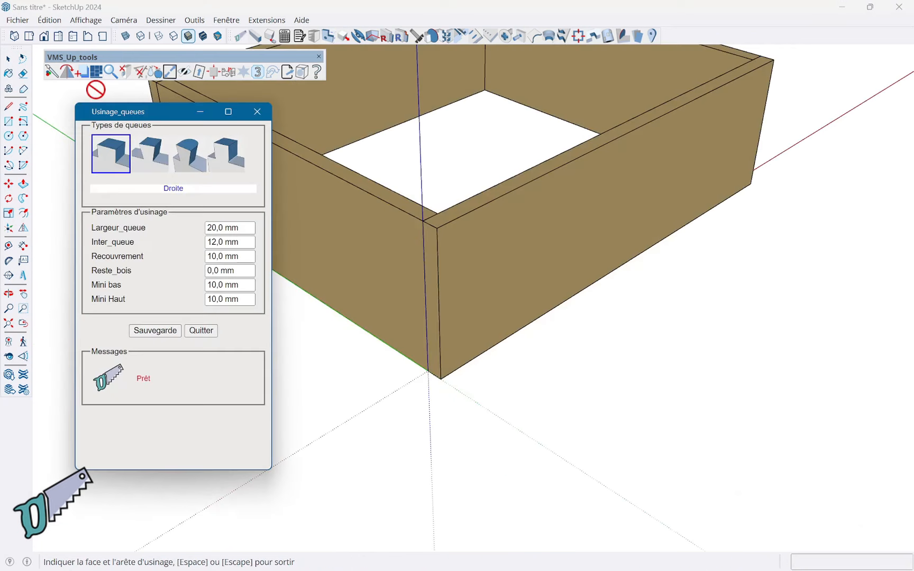
# - Set Reste_bois and Recouvrement to 5 mm, machine the straight tails on the side panel's front-corner edge, and close the joint settings
pyautogui.moveTo(236, 273); pyautogui.dragTo(218, 274)
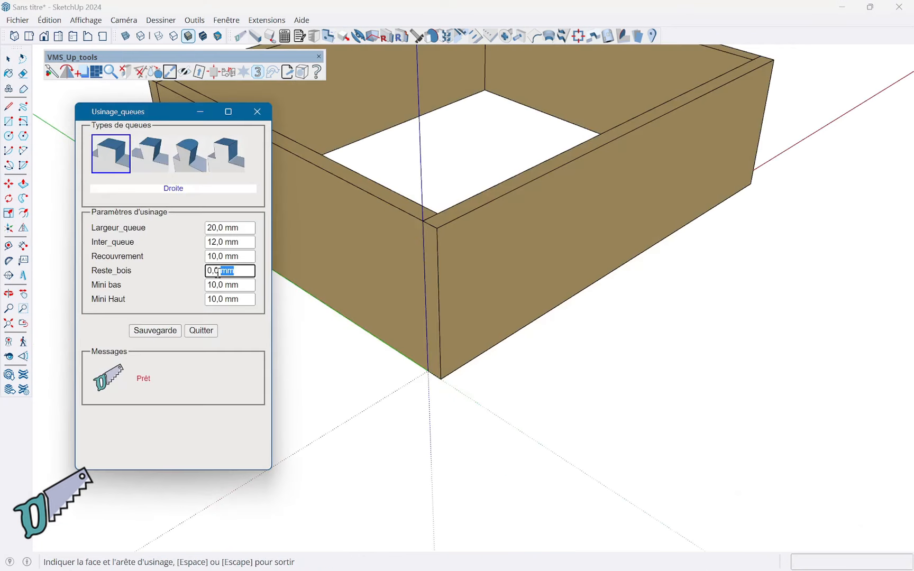
pyautogui.write('5')
pyautogui.press('Tab')
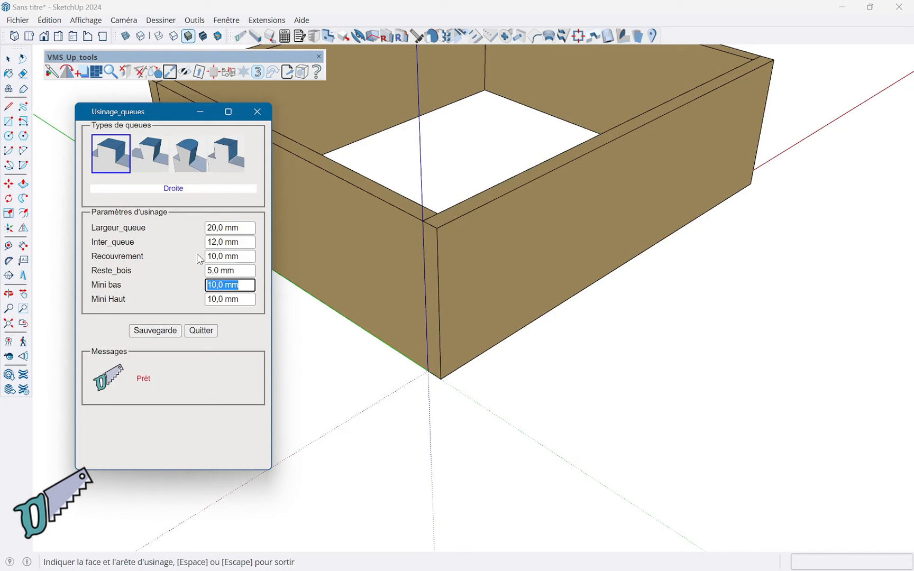
pyautogui.hotkey('shift', 'Tab')
pyautogui.hotkey('shift', 'Tab')
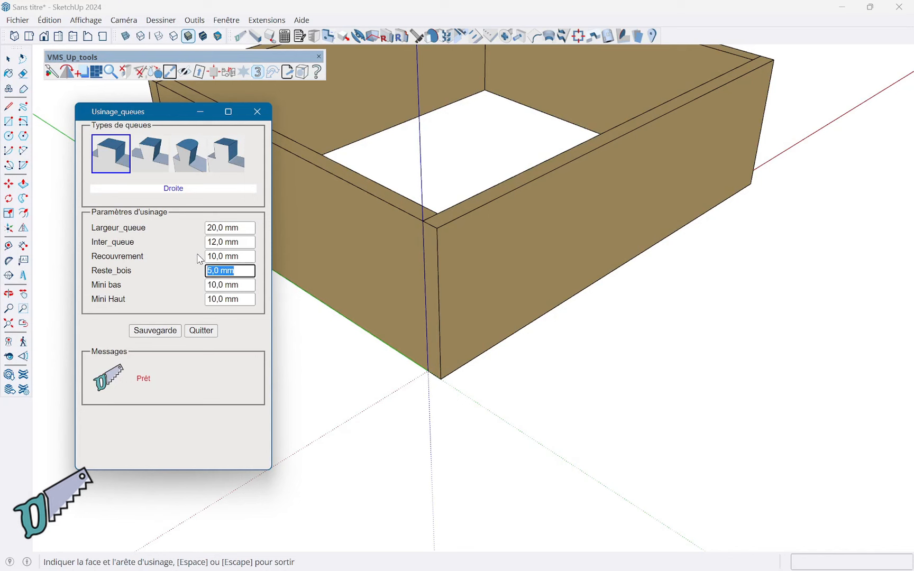
pyautogui.write('6')
pyautogui.press('Tab')
pyautogui.click(415, 289)
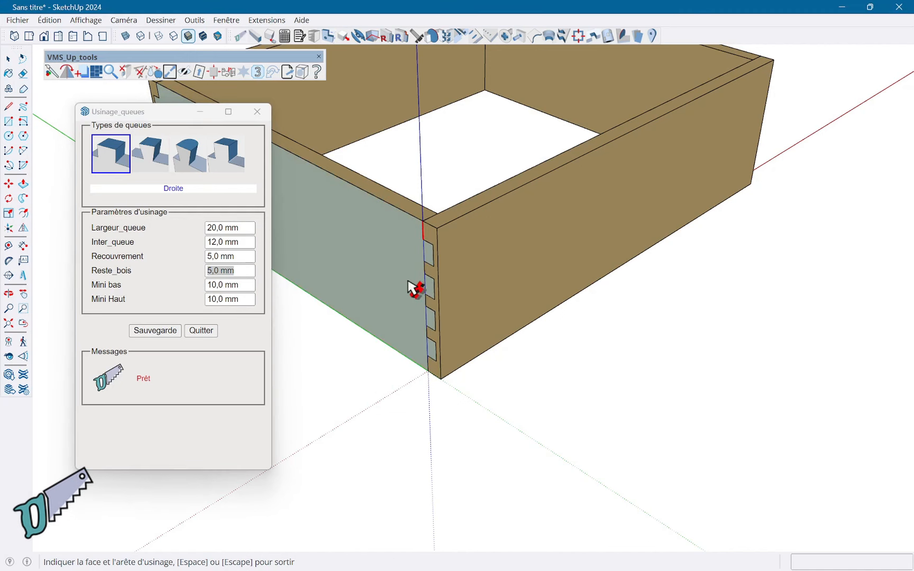
pyautogui.click(195, 331)
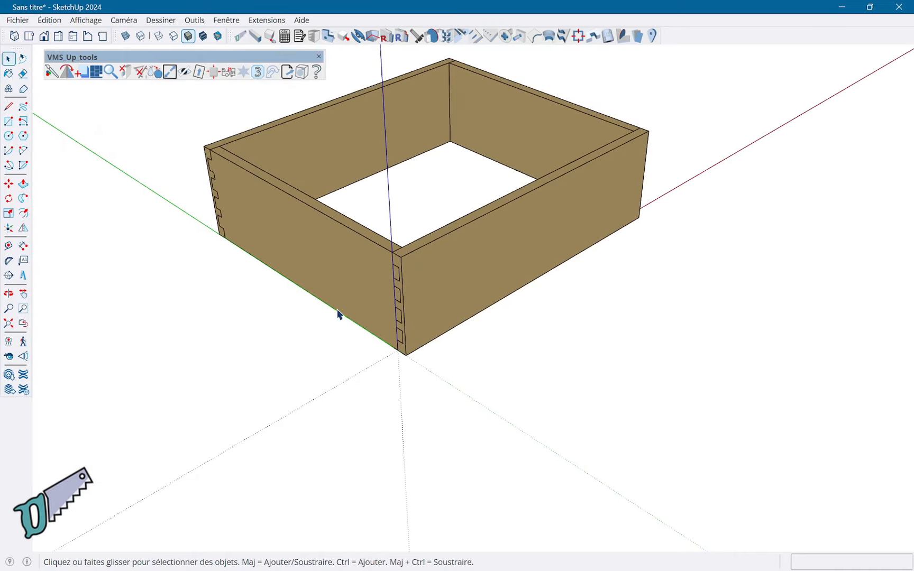
# - Move the straight-tailed side panel outward from the box and examine its recessed tails up close
pyautogui.click(355, 287)
pyautogui.press('m')
pyautogui.click(351, 292)
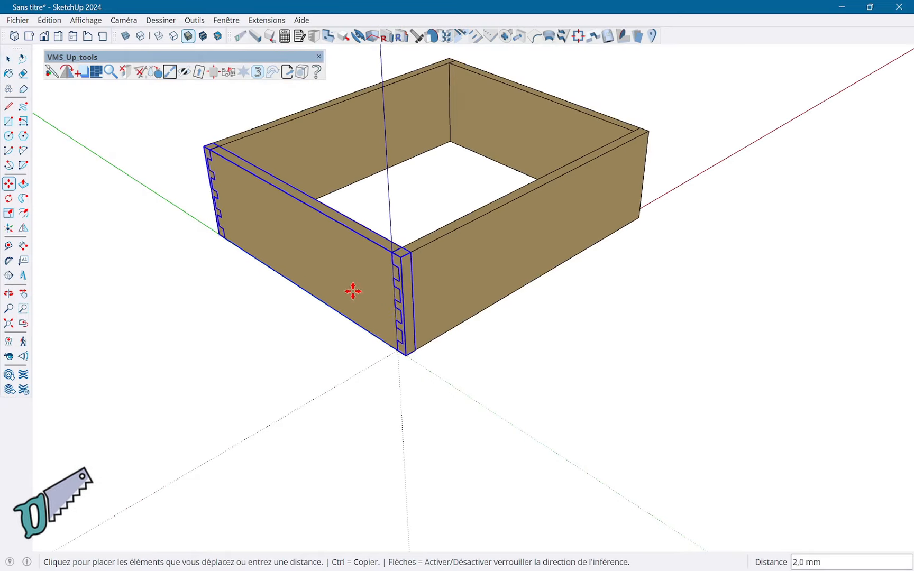
pyautogui.click(302, 319)
pyautogui.scroll(4, 324, 319)
pyautogui.moveTo(350, 296)
pyautogui.mouseDown(button='middle')
pyautogui.moveTo(440, 292)
pyautogui.moveTo(552, 212)
pyautogui.moveTo(514, 254)
pyautogui.moveTo(233, 292)
pyautogui.moveTo(153, 269)
pyautogui.mouseUp(button='middle')
pyautogui.scroll(2, 112, 247)
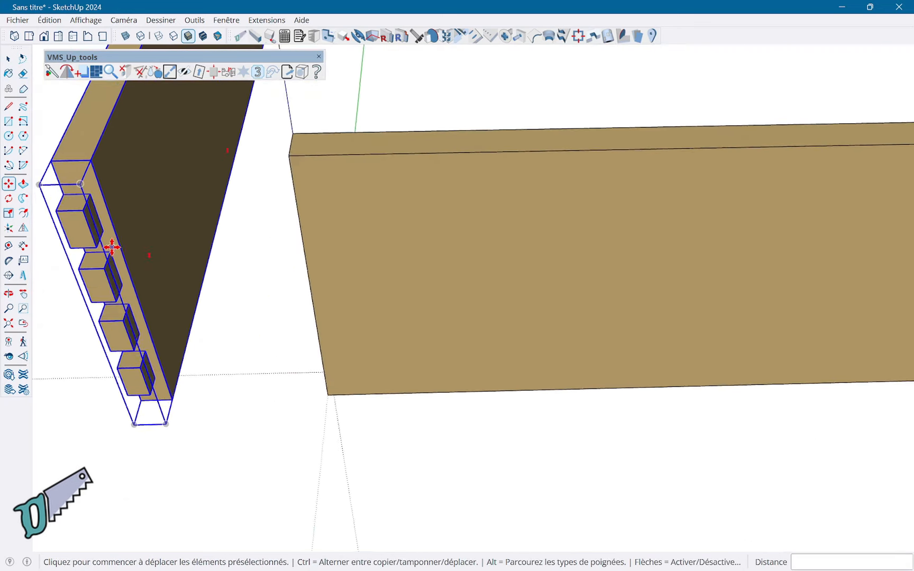
pyautogui.scroll(1, 112, 247)
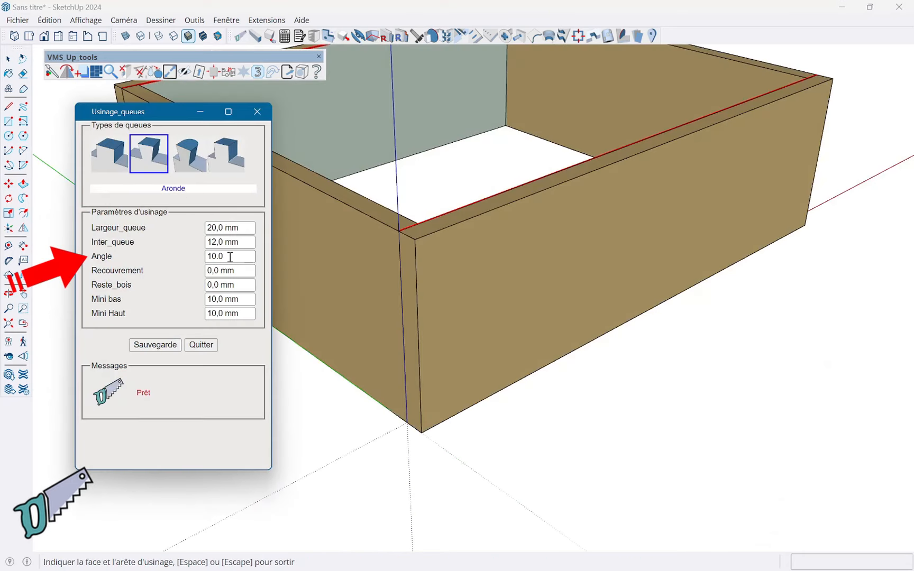
# - Machine the Aronde dovetail joint on the side panel's end edge at the front corner and close the joint settings
pyautogui.click(394, 301)
pyautogui.click(394, 300)
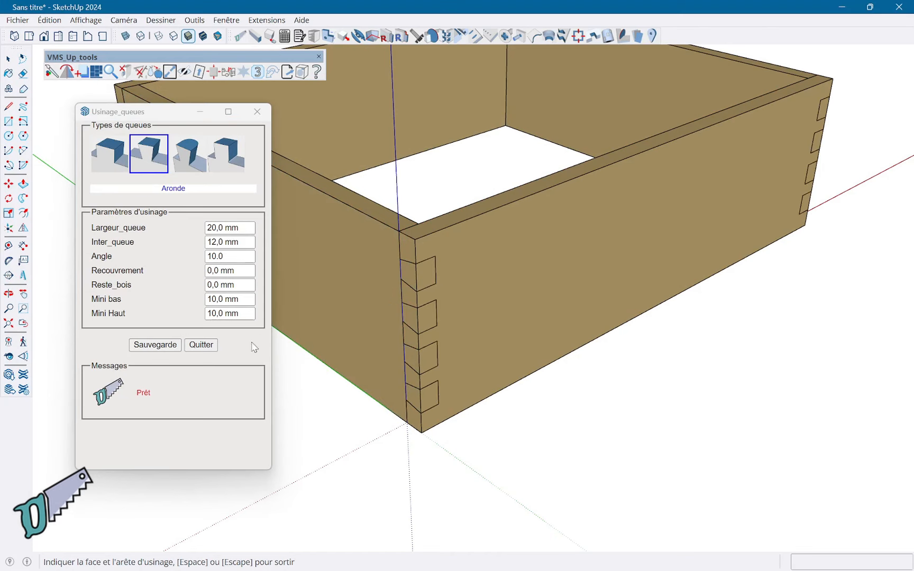
pyautogui.click(201, 345)
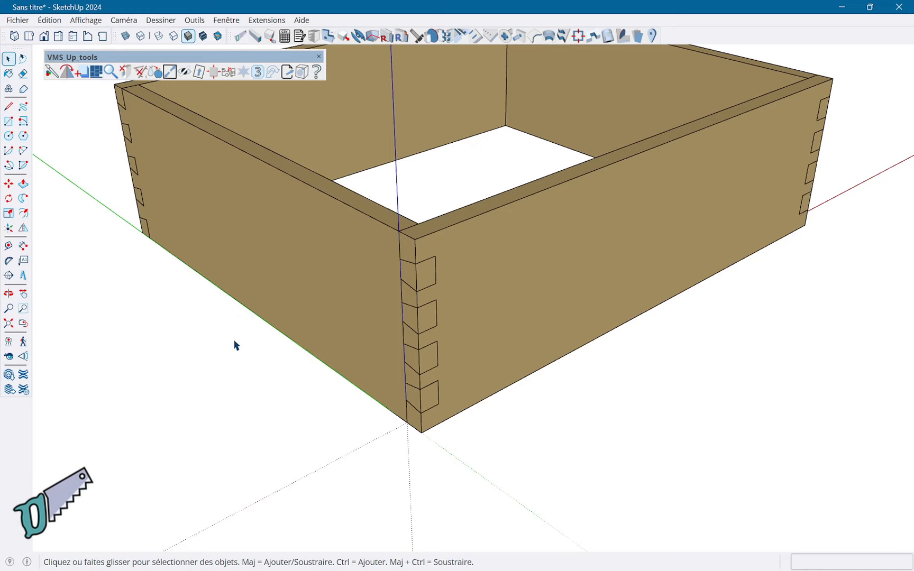
# - Move the dovetailed side panel about 52 mm outward from the box to expose the cut dovetails
pyautogui.click(383, 311)
pyautogui.press('m')
pyautogui.click(380, 304)
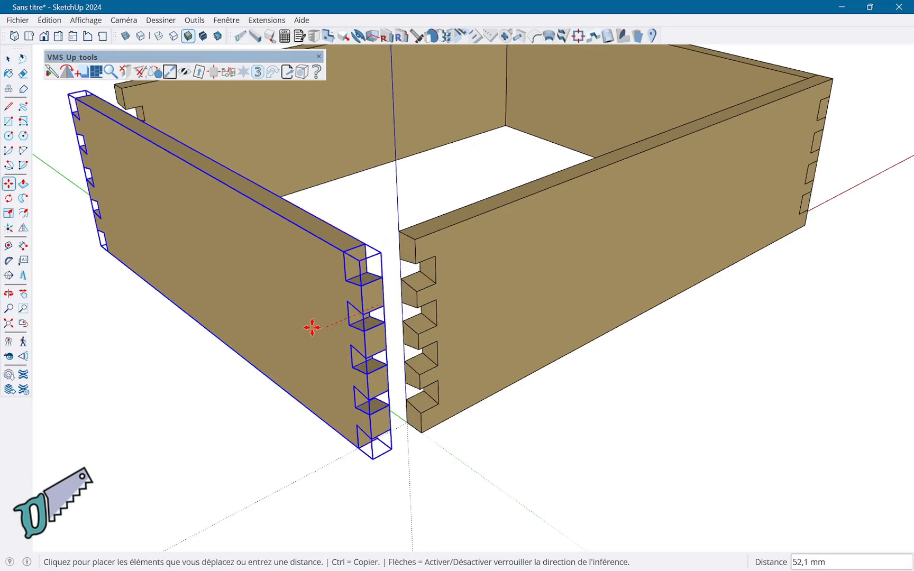
pyautogui.click(310, 322)
pyautogui.moveTo(397, 290); pyautogui.dragTo(323, 288, button='middle')
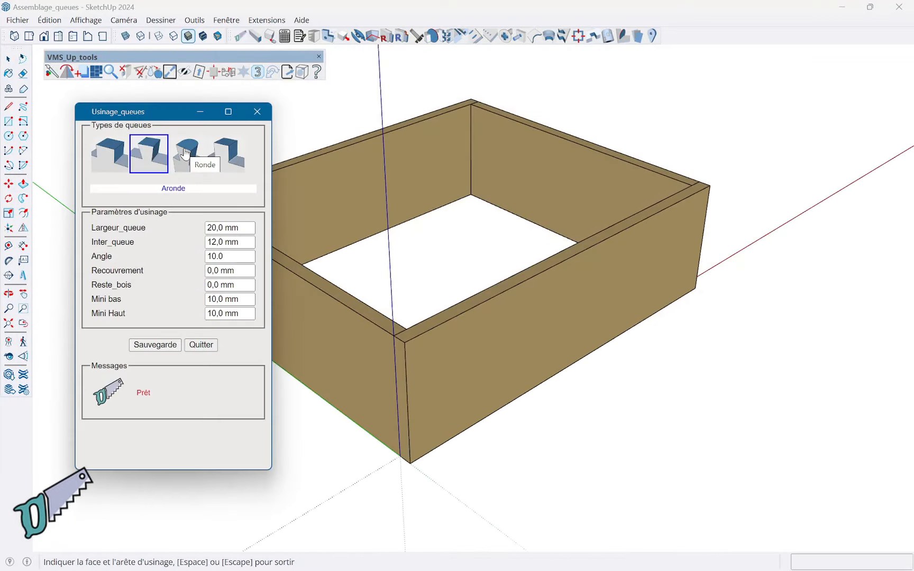
# - Choose the Ronde tail type, machine it on the side panel's end edge at the front corner, and leave the joint tool
pyautogui.click(185, 154)
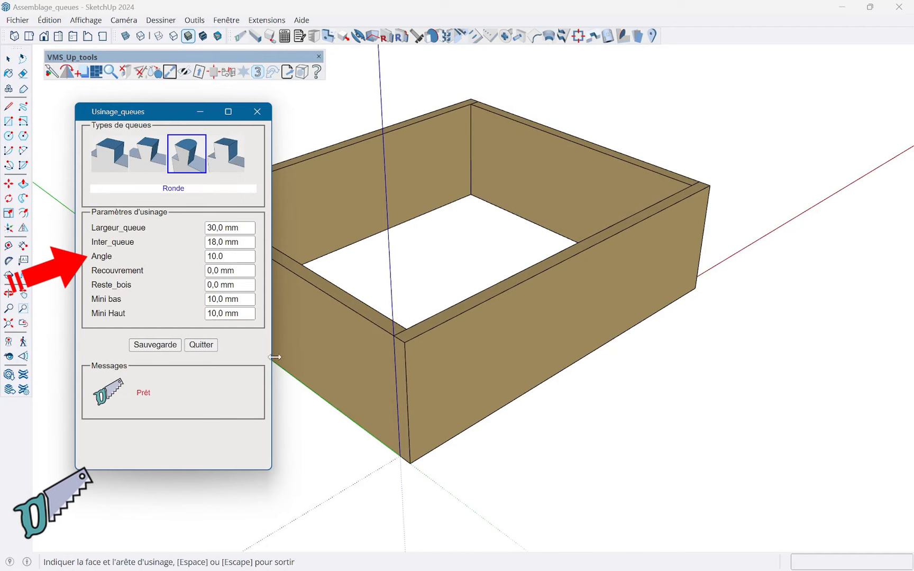
pyautogui.click(395, 408)
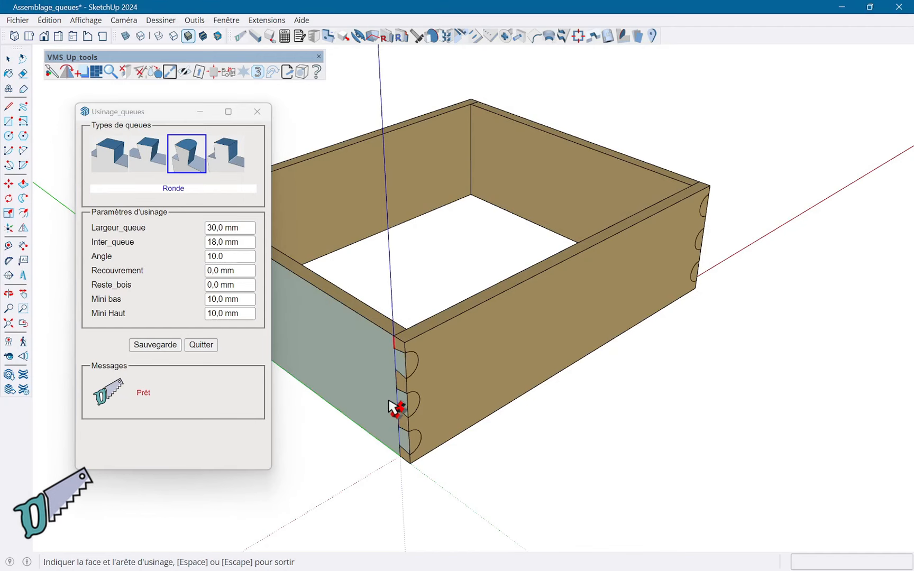
pyautogui.press('space')
# - Move the side panel with the rounded joint outward from the box to expose the machined shapes
pyautogui.moveTo(466, 359); pyautogui.dragTo(345, 371, button='middle')
pyautogui.click(344, 371)
pyautogui.press('m')
pyautogui.click(339, 369)
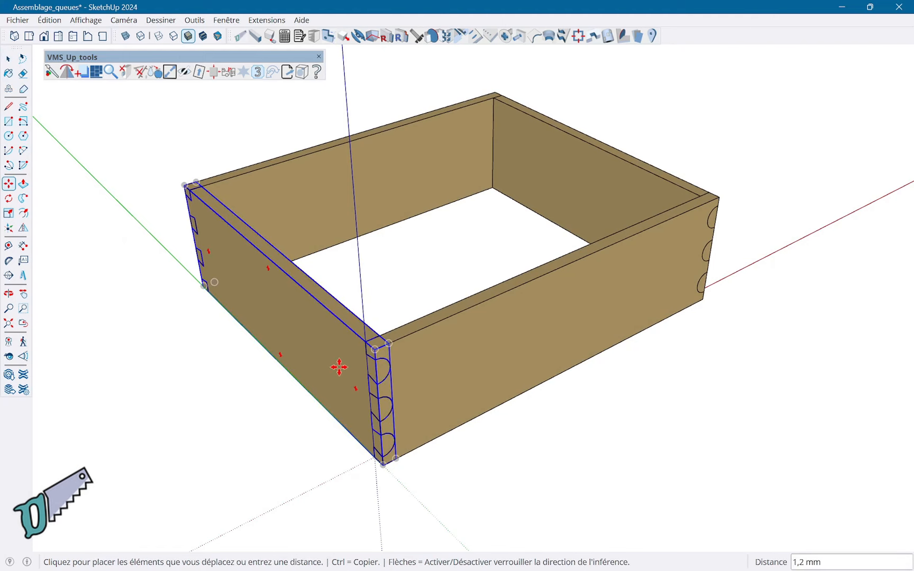
pyautogui.click(259, 374)
pyautogui.moveTo(326, 356); pyautogui.dragTo(341, 378, button='middle')
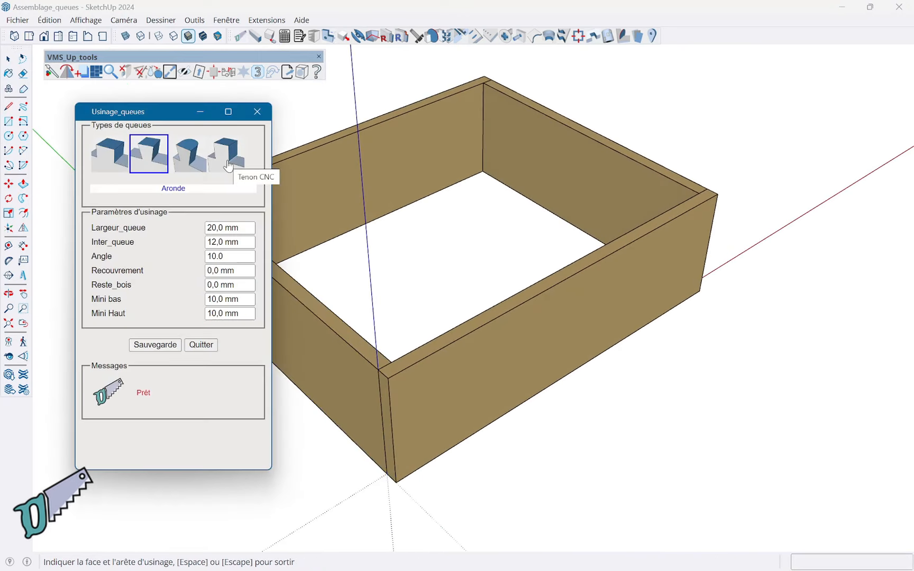
# - Choose the Tenon CNC type, machine it on the side panel's end edge at the front corner, and close the joint settings
pyautogui.click(229, 166)
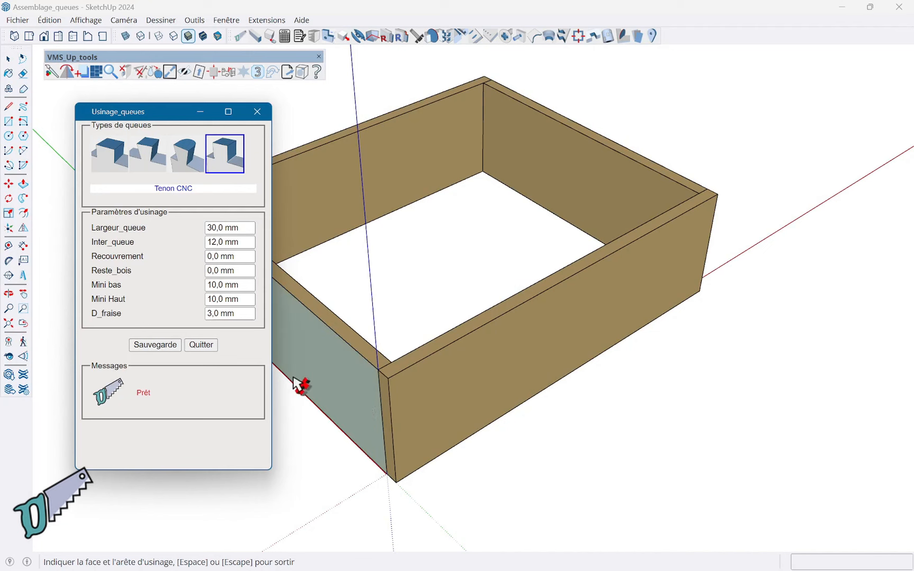
pyautogui.click(365, 415)
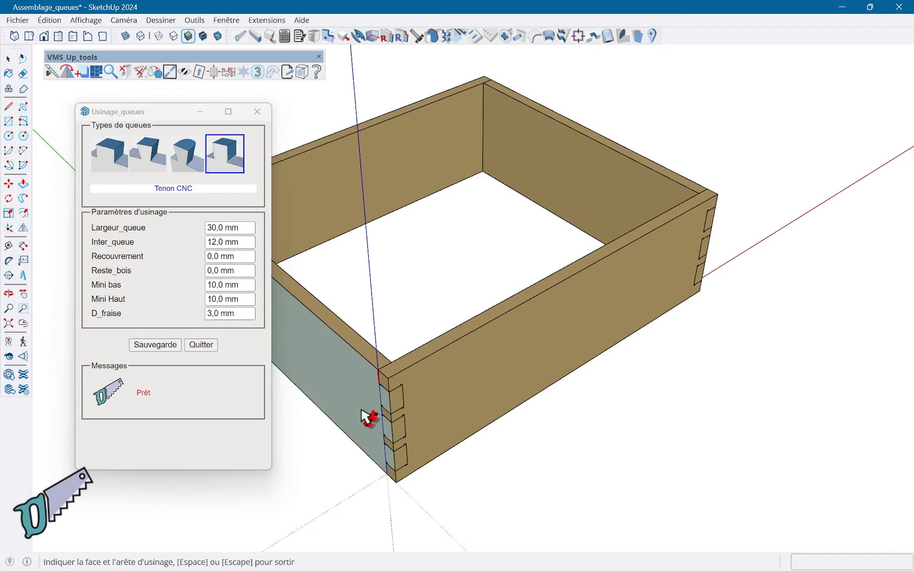
pyautogui.click(201, 345)
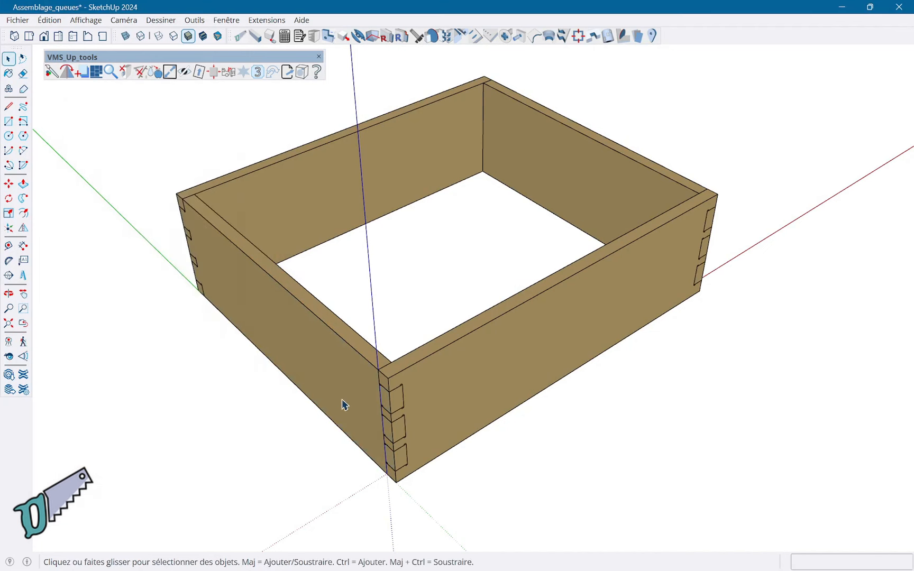
# - Move the front panel about 136 mm outward from the box and examine the cutter reliefs around the CNC mortises and tenons
pyautogui.scroll(-2, 345, 402)
pyautogui.moveTo(443, 420); pyautogui.dragTo(362, 339, button='middle')
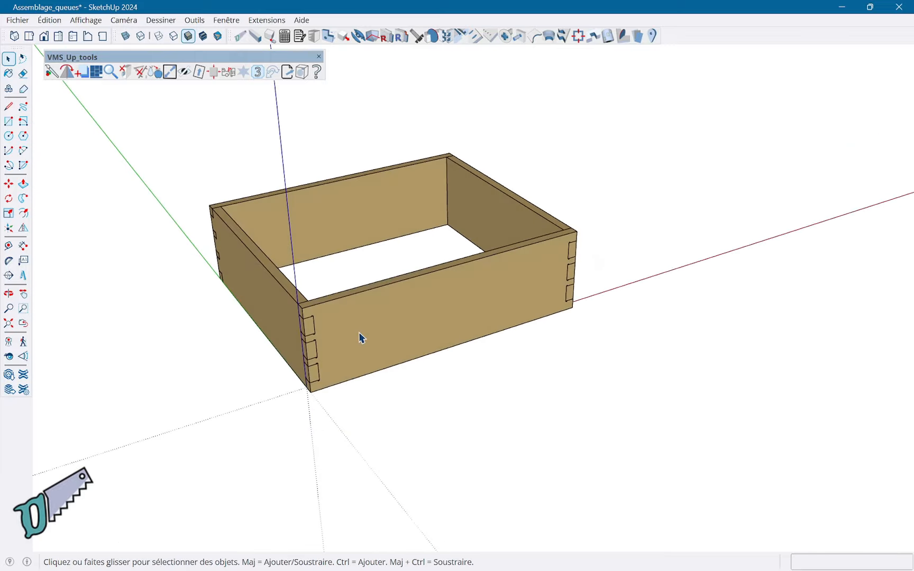
pyautogui.click(360, 337)
pyautogui.click(360, 333)
pyautogui.click(420, 373)
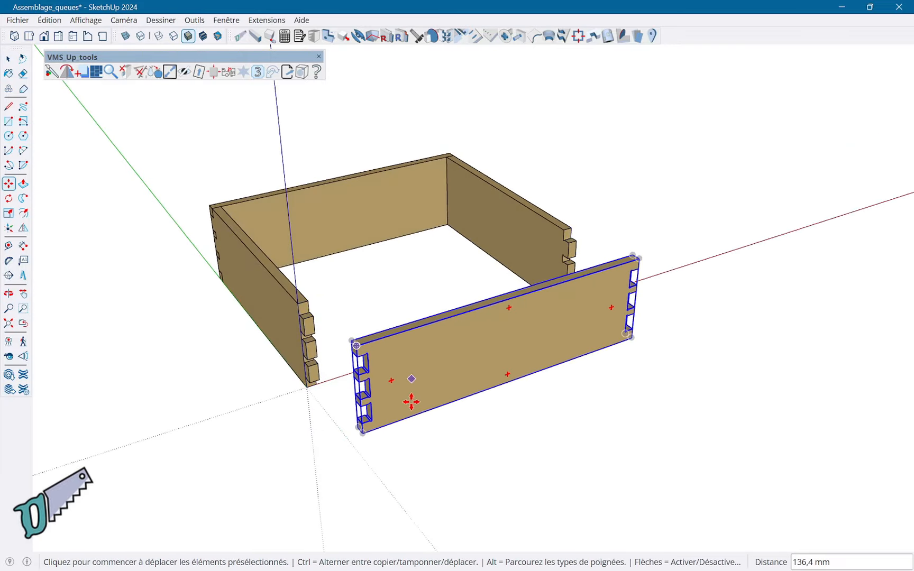
pyautogui.scroll(4, 408, 400)
pyautogui.moveTo(386, 382); pyautogui.dragTo(253, 245, button='middle')
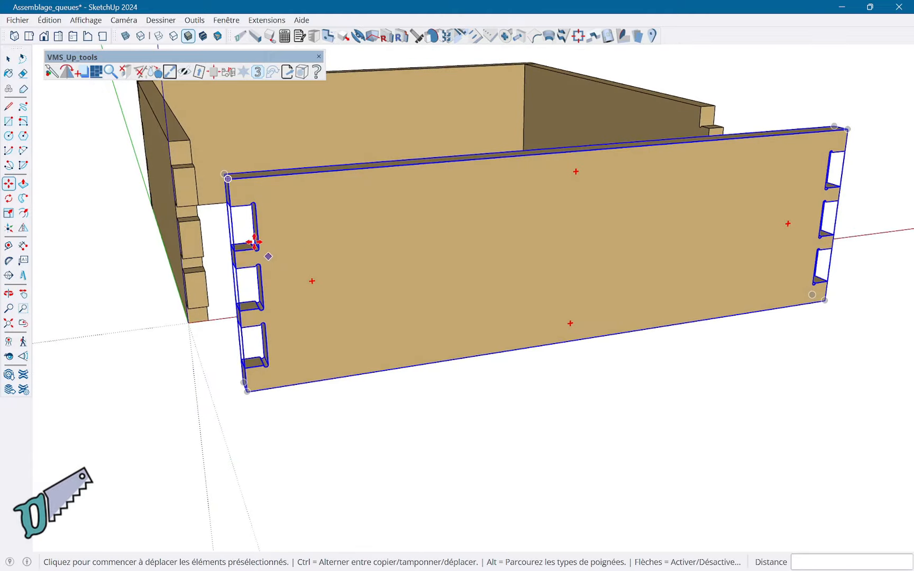
pyautogui.scroll(5, 260, 261)
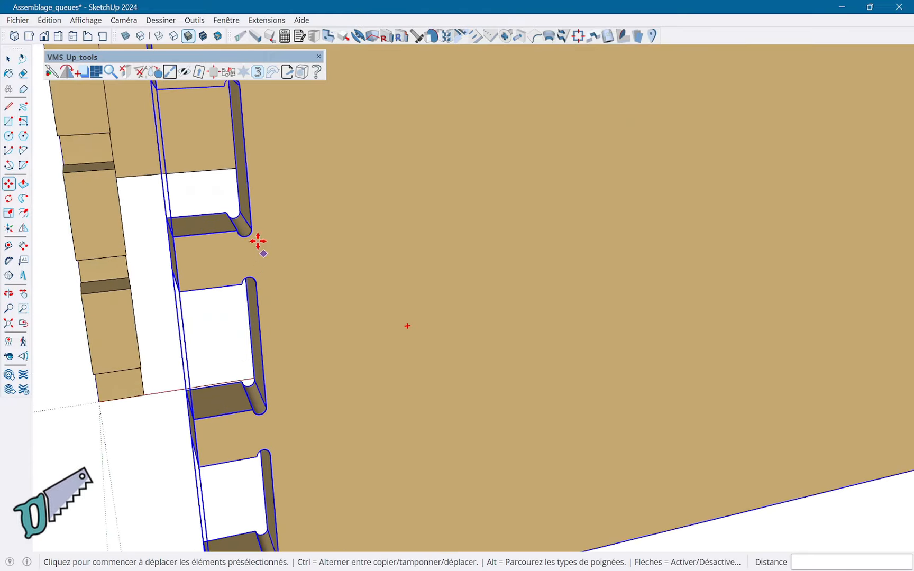
pyautogui.moveTo(259, 235)
pyautogui.mouseDown(button='middle')
pyautogui.moveTo(155, 292)
pyautogui.moveTo(580, 241)
pyautogui.mouseUp(button='middle')
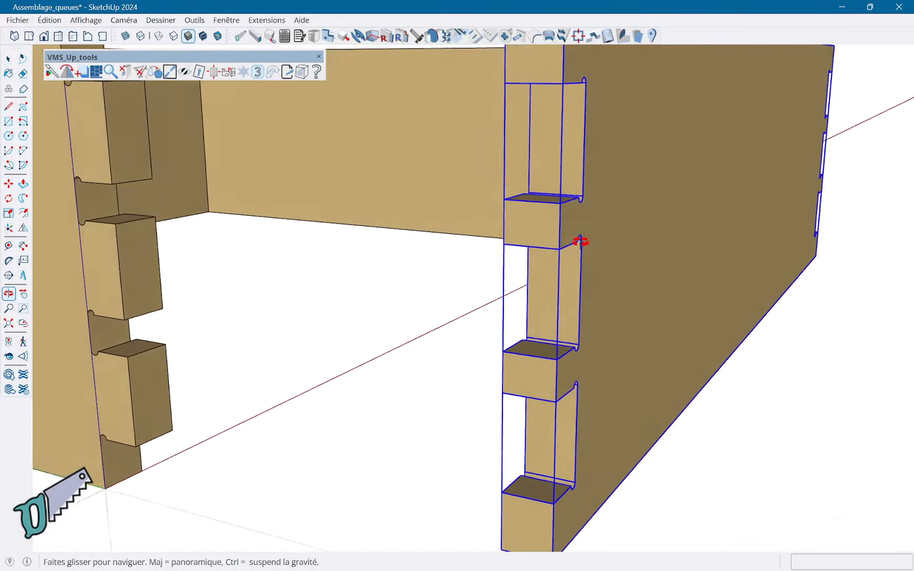
pyautogui.scroll(-1, 579, 240)
pyautogui.keyDown('shift'); pyautogui.moveTo(198, 285); pyautogui.dragTo(401, 286, button='middle'); pyautogui.keyUp('shift')
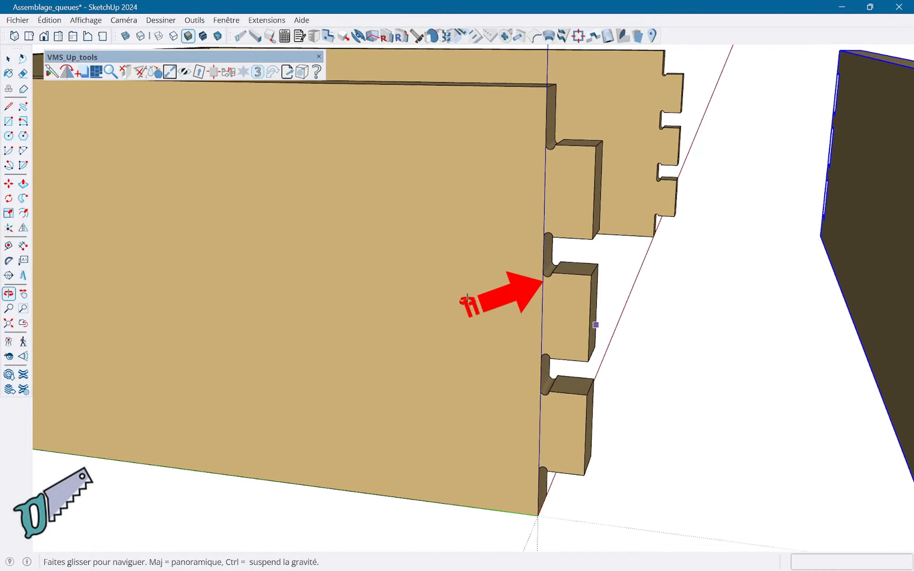